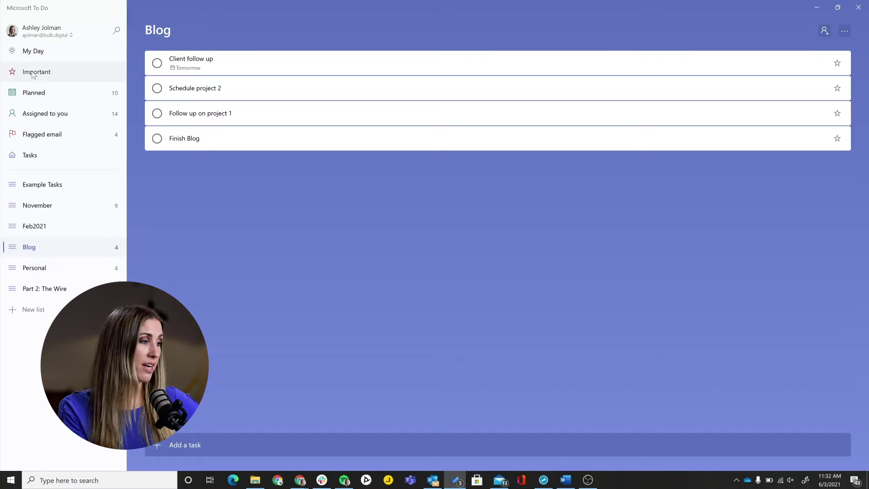
left_click(51, 117)
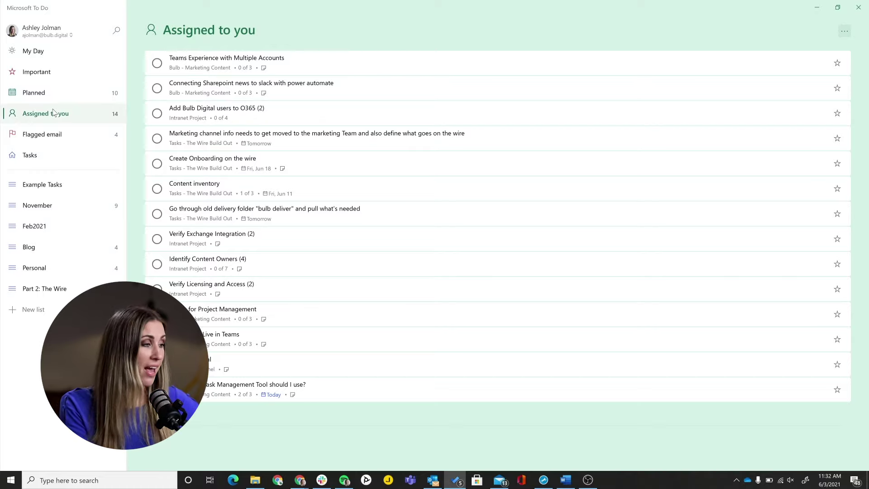
left_click(58, 98)
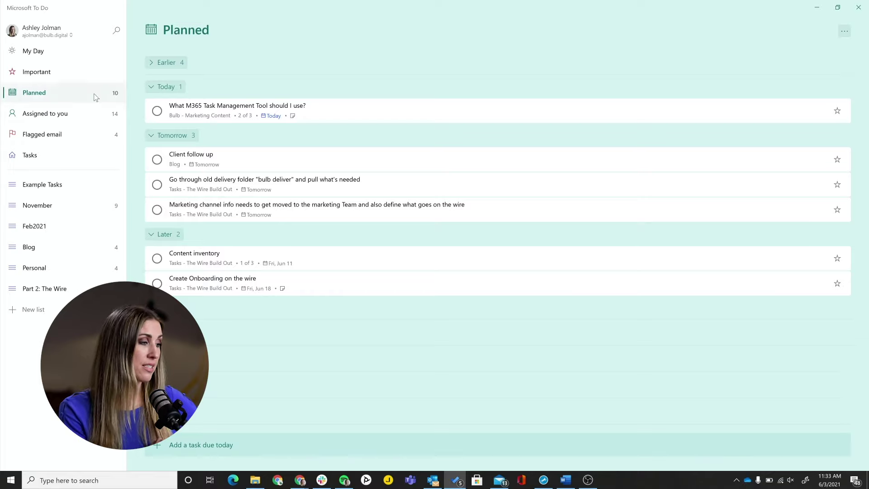
left_click(40, 250)
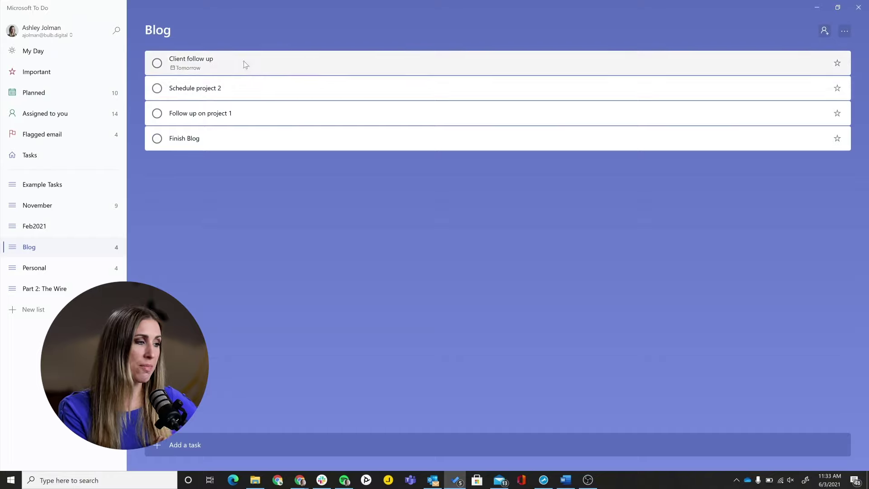
Add Schedule project 2 and Follow up on project 1 to My Day; flag Finish Blog important.
right_click(248, 86)
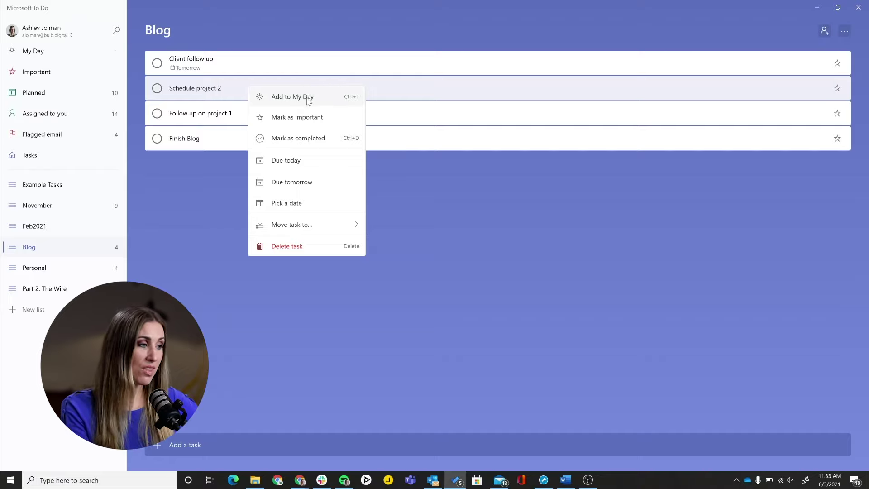
left_click(306, 97)
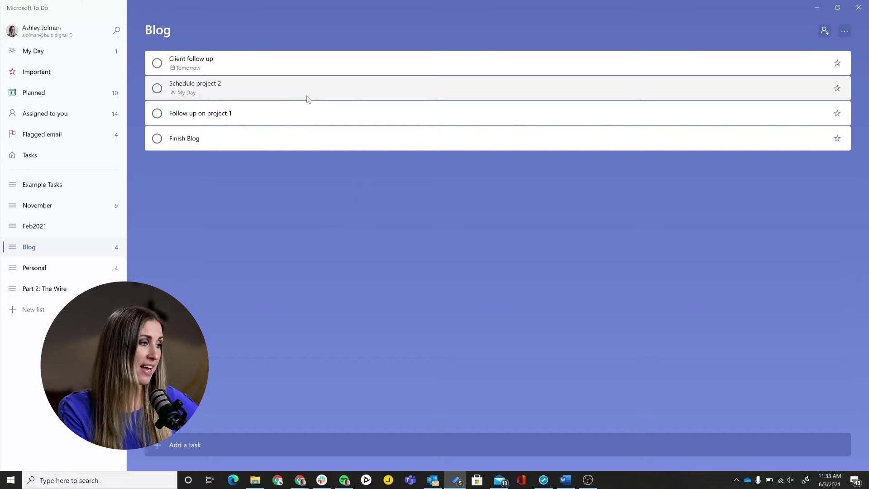
right_click(250, 115)
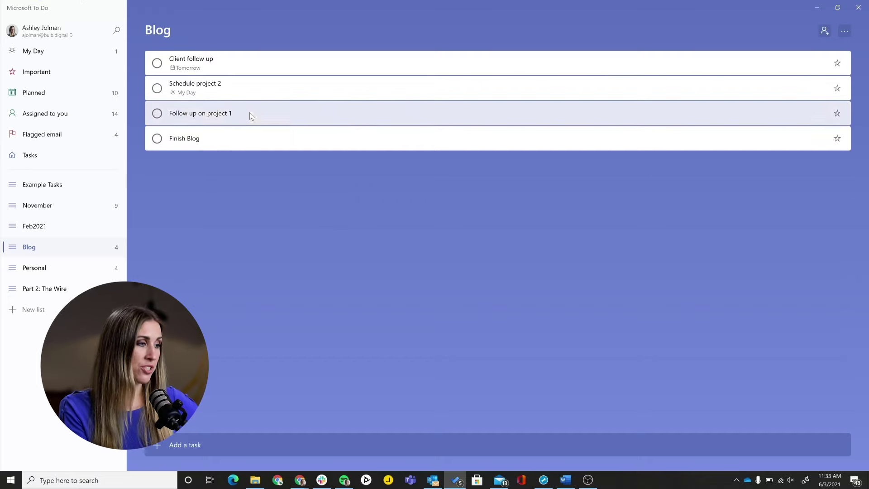
left_click(287, 124)
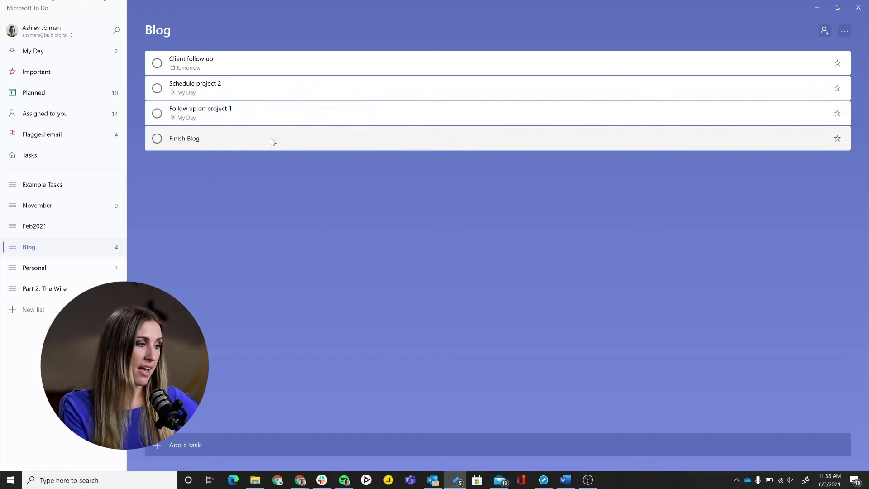
right_click(269, 138)
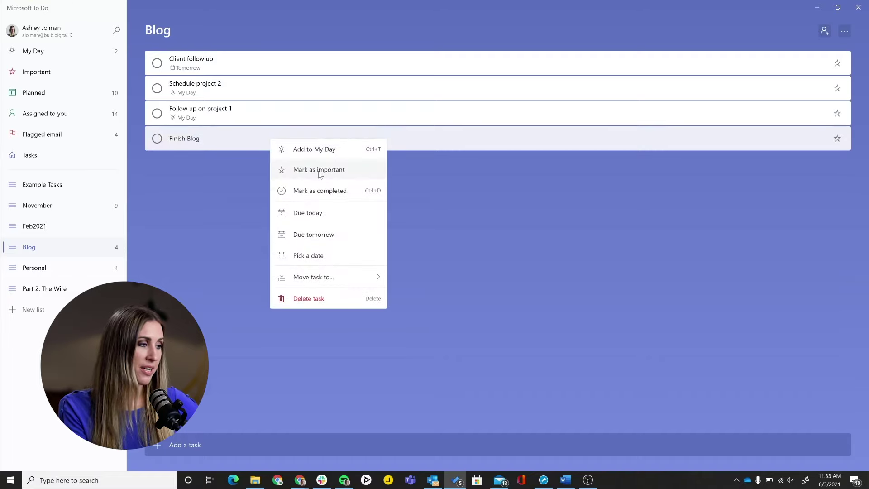
left_click(319, 171)
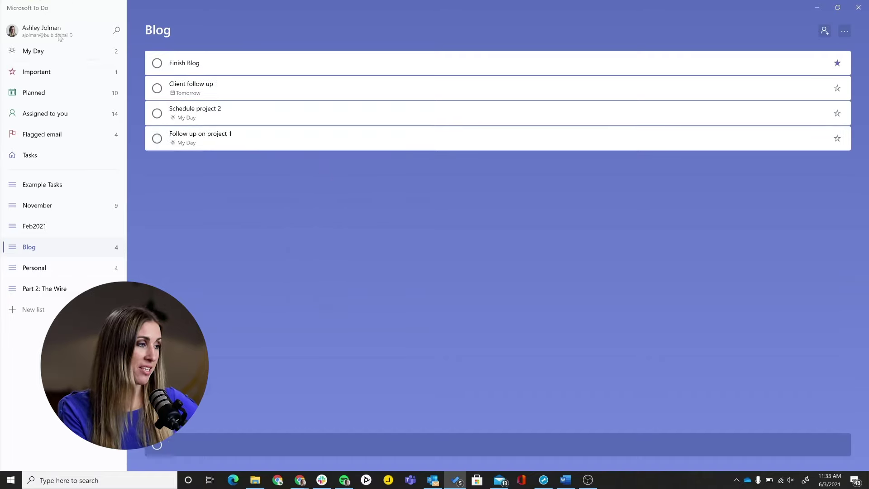
Look through the Planned and Assigned to you lists, then switch to My Day.
left_click(63, 90)
left_click(72, 115)
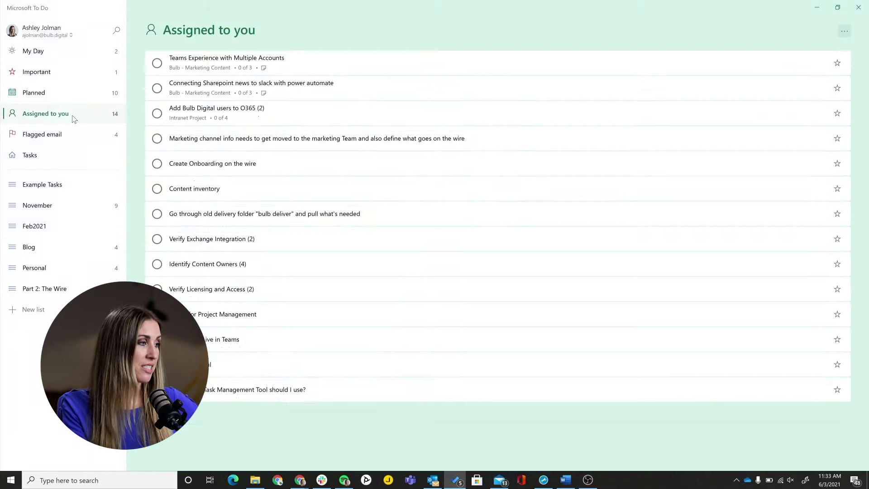
left_click(67, 54)
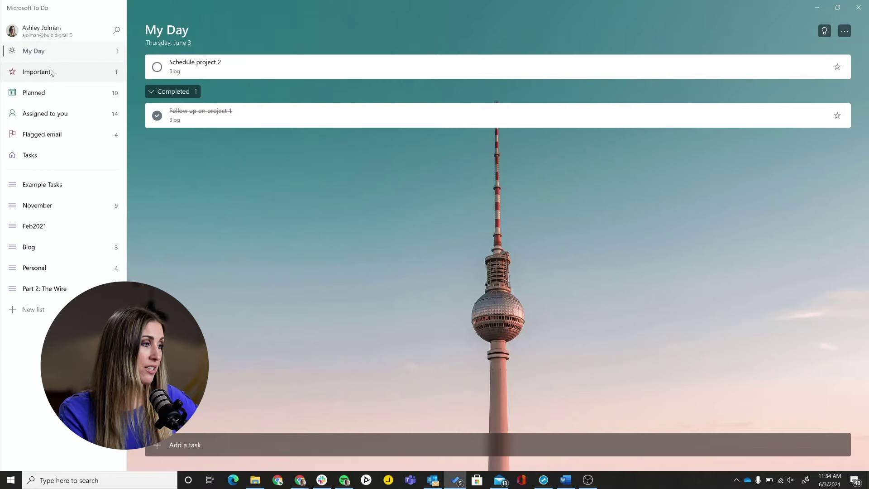
Show the Flagged email list from the To Do sidebar.
left_click(66, 139)
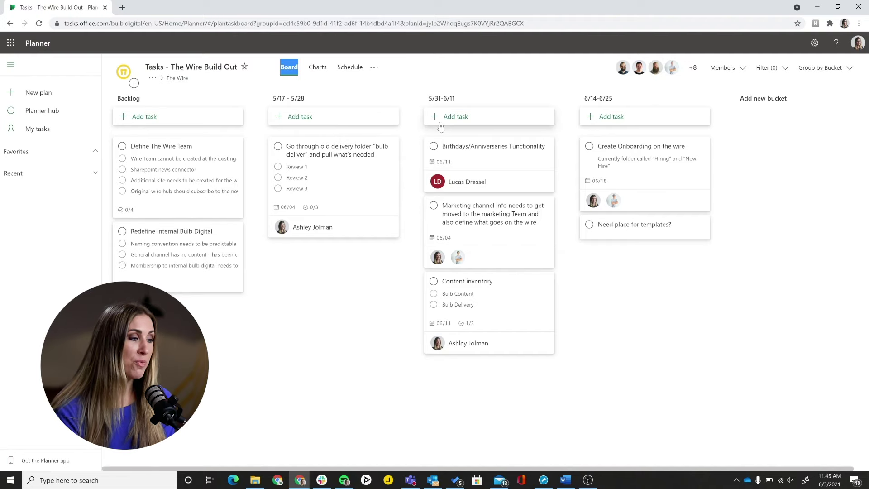
Move the old delivery folder task to 6/14-6/25 and Create Onboarding to 5/17-5/28, and reorder Birthdays/Anniversaries.
left_click_drag(353, 178, 607, 262)
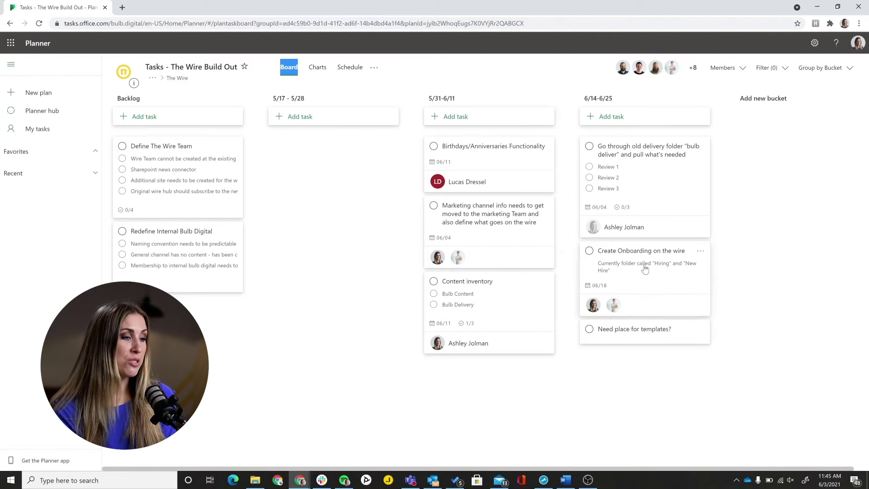
left_click_drag(653, 287, 316, 172)
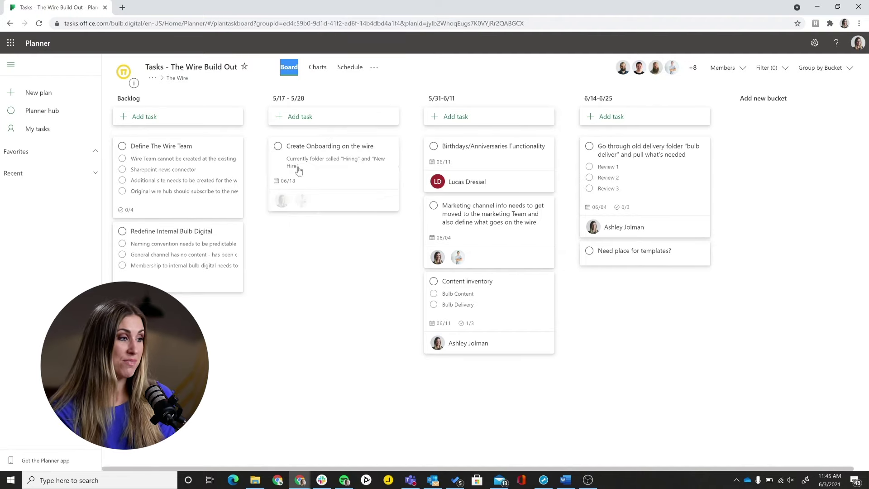
left_click_drag(538, 181, 435, 323)
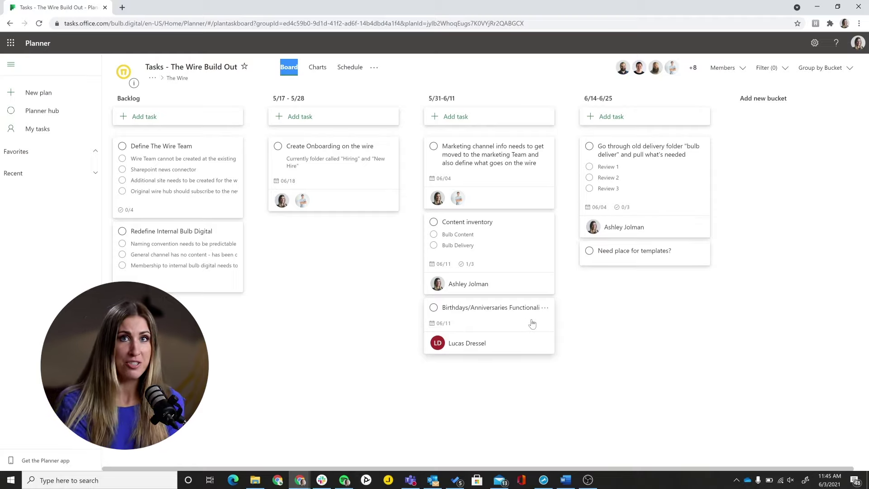
Complete the Marketing channel task and the Sharepoint news connector item; move Content inventory above Birthdays.
left_click(433, 152)
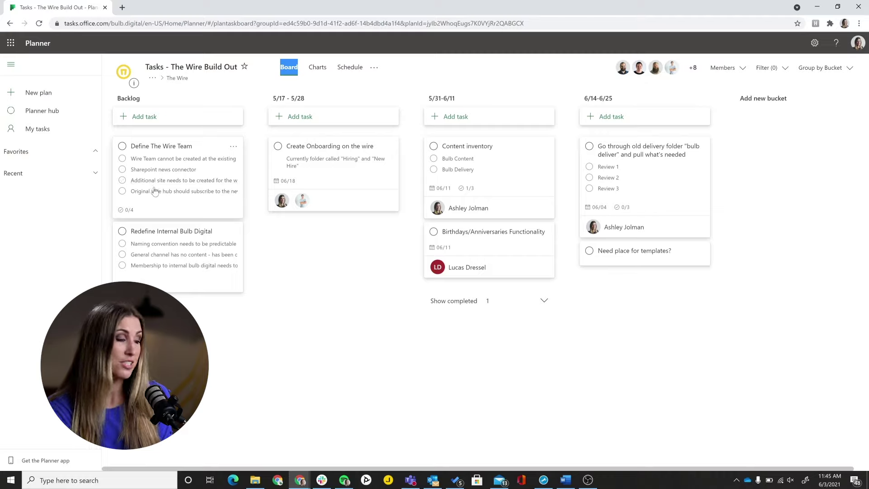
left_click(122, 170)
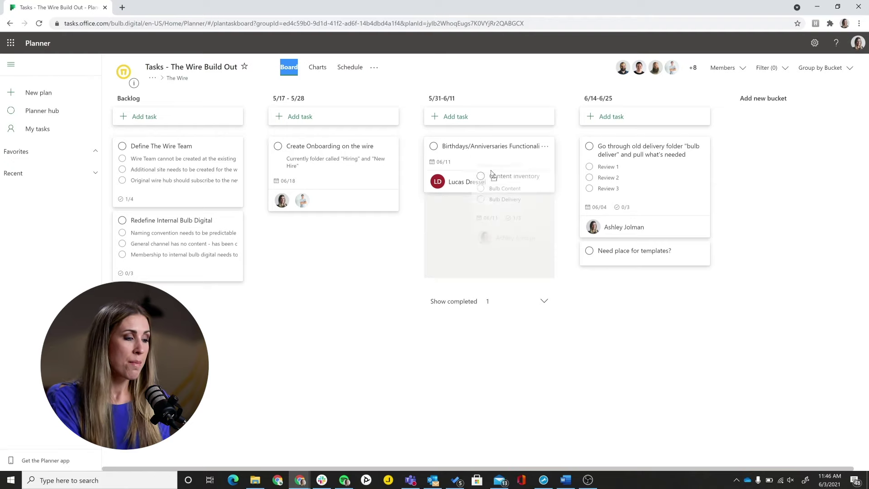
left_click_drag(471, 176, 472, 155)
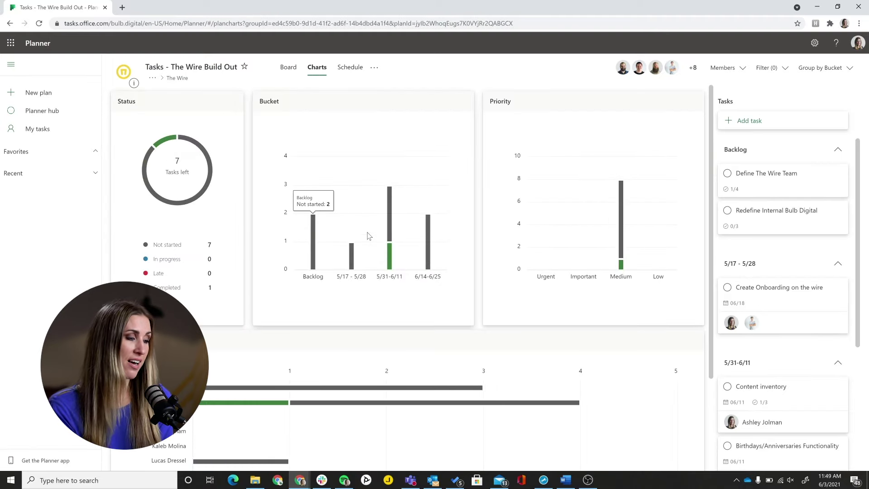
mouse_move(156, 149)
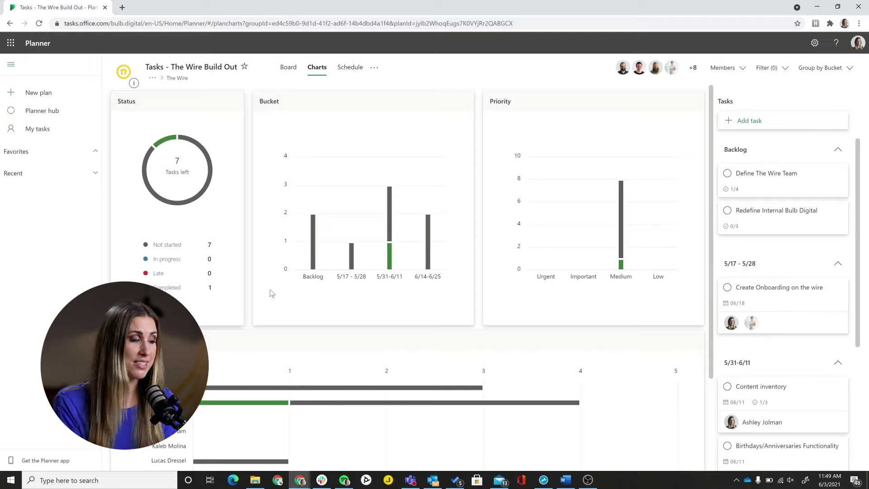
mouse_move(425, 253)
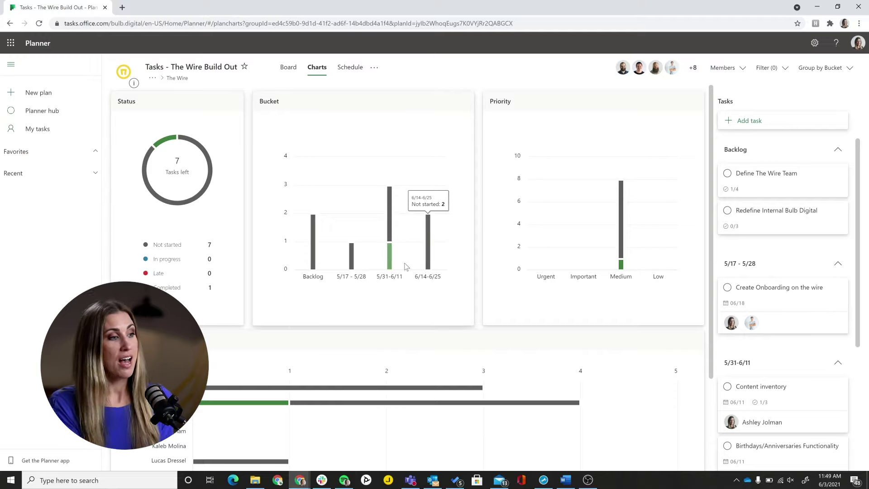
scroll(407, 271, "down", 3)
mouse_move(425, 282)
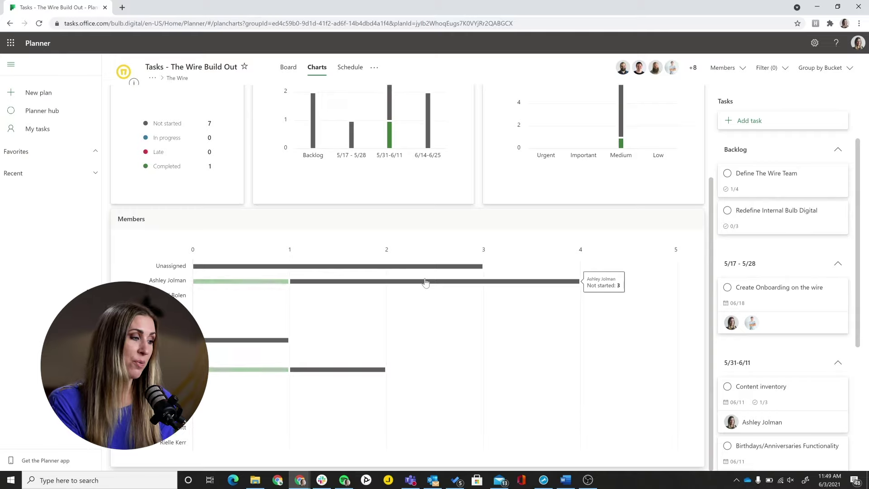
scroll(423, 254, "up", 3)
scroll(408, 281, "down", 3)
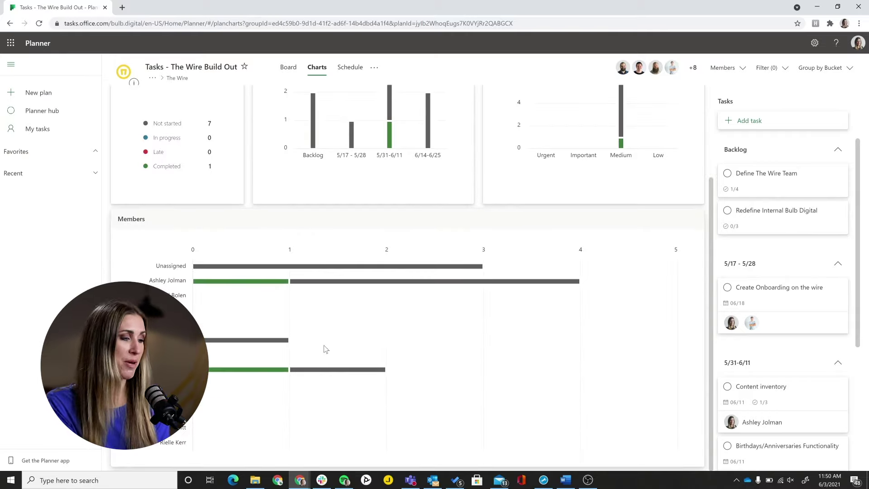
scroll(324, 348, "up", 3)
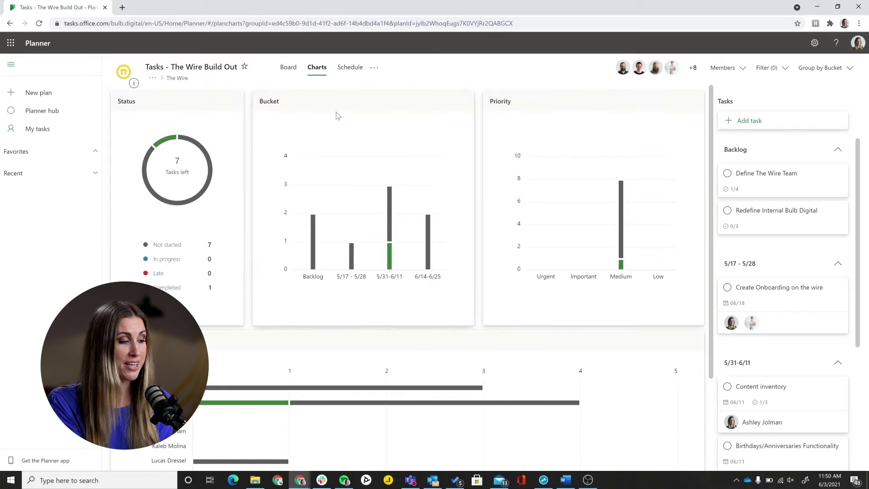
left_click(351, 68)
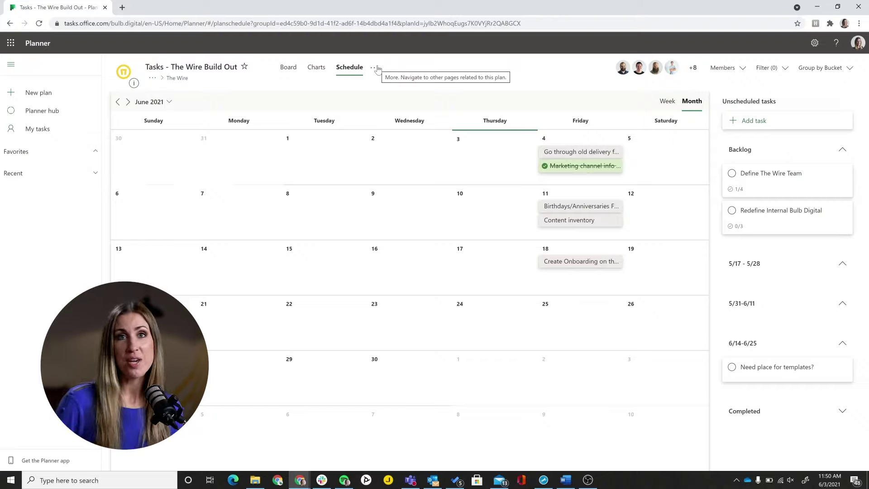
Return to the Wire Build Out plan's bucket board.
left_click(289, 67)
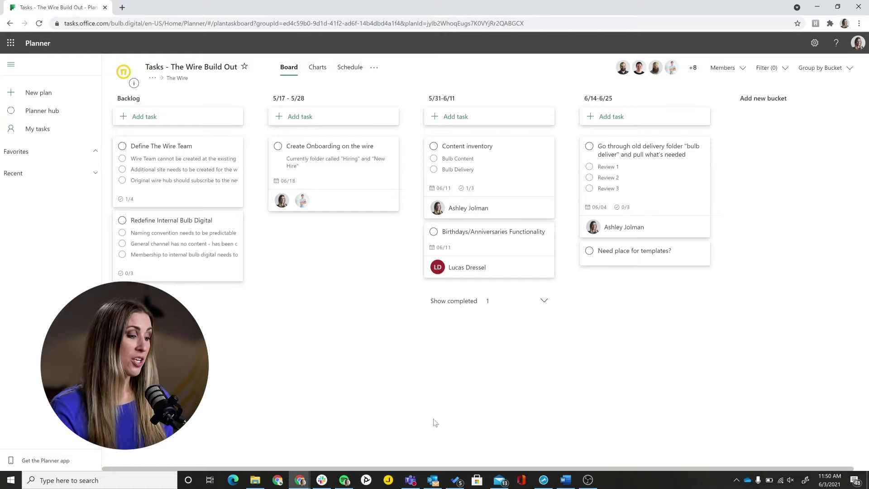
Bring Microsoft Teams forward to view the Delivery channel's Planner board.
left_click(411, 480)
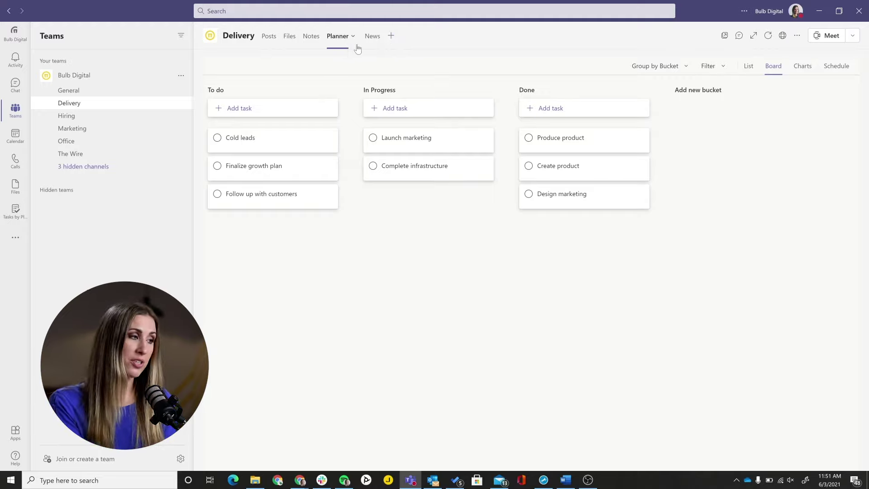
Look at the Add a tab options for the Delivery channel, then go back to its Planner board.
left_click(391, 37)
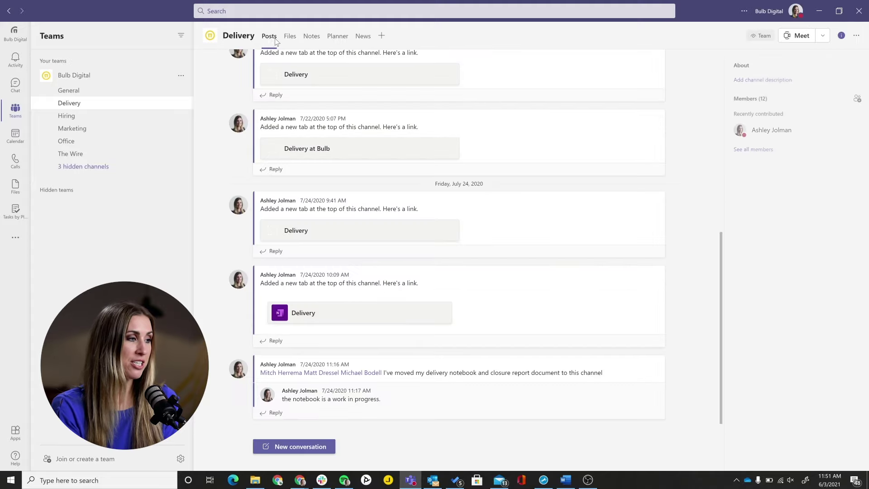
left_click(343, 36)
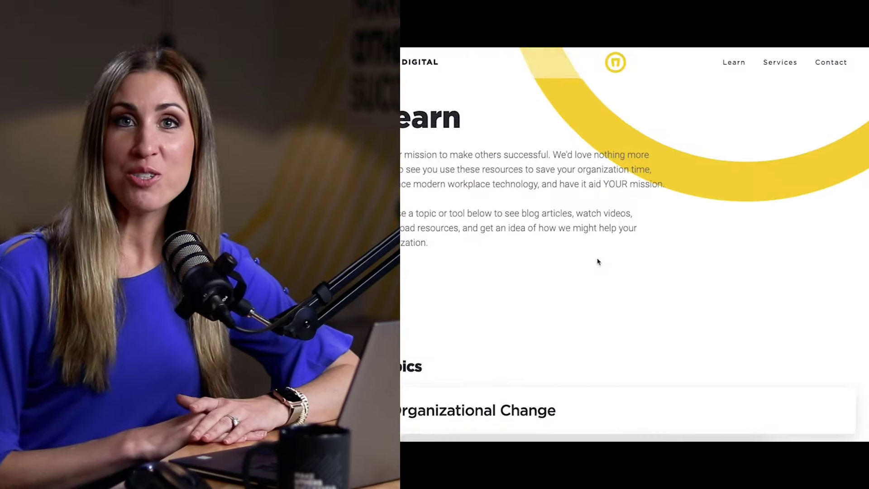
Scroll down the Learn page to Tools and open the Power Apps tile.
scroll(598, 261, "down", 5)
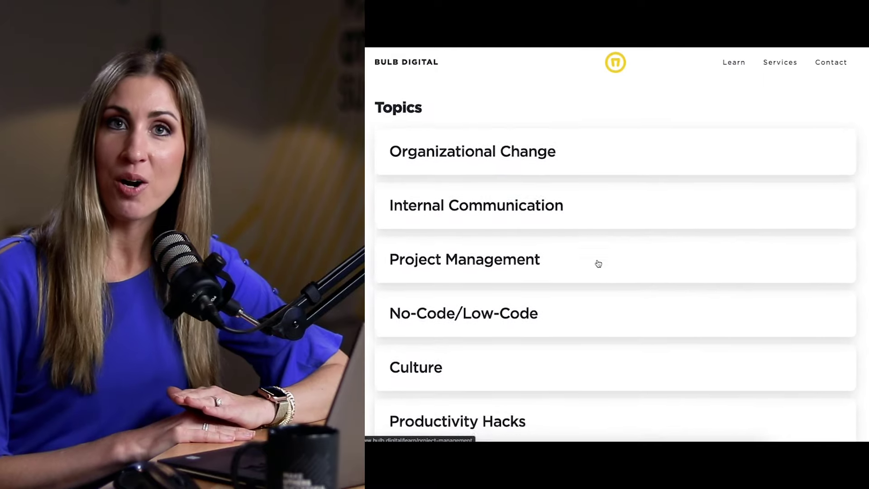
scroll(598, 263, "down", 7)
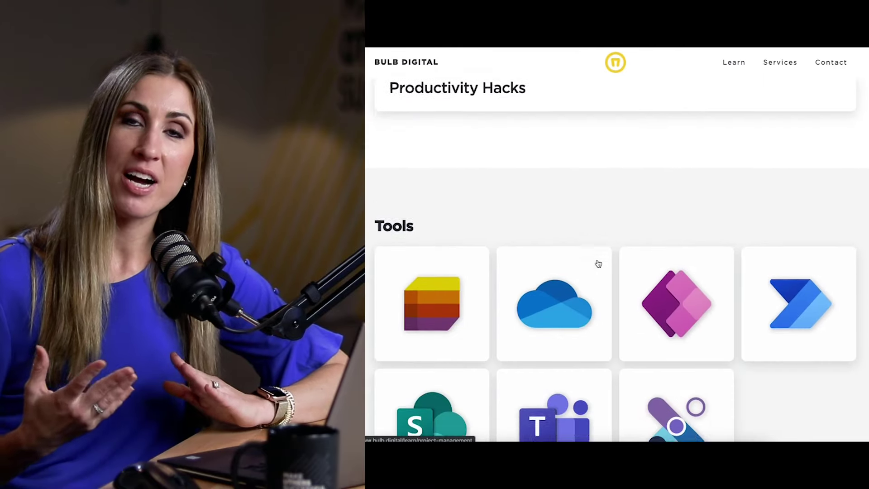
scroll(598, 263, "down", 2)
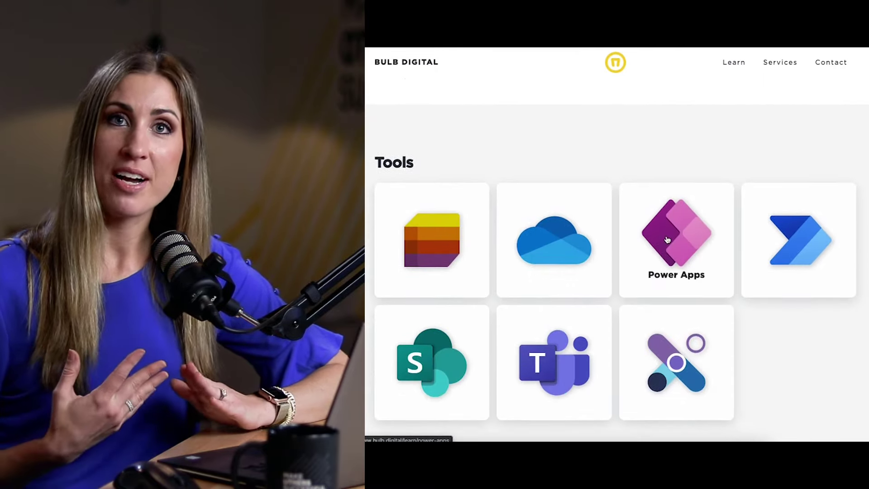
left_click(667, 240)
Browse the Power Apps page's Blog Content, Resources and Ways For Extra Help sections.
scroll(646, 248, "down", 2)
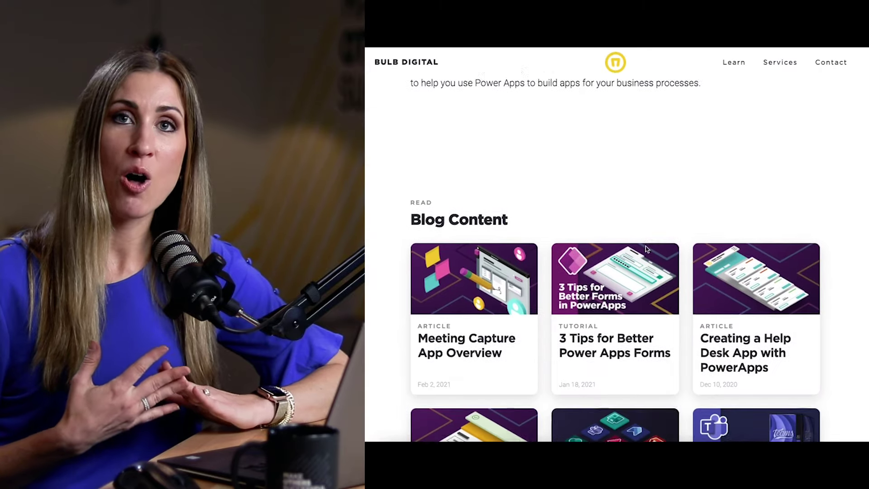
scroll(646, 248, "down", 6)
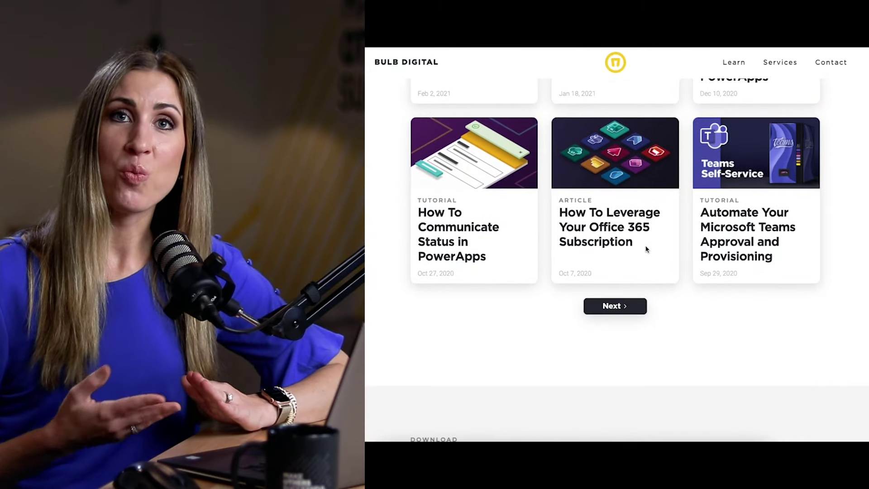
scroll(646, 248, "down", 7)
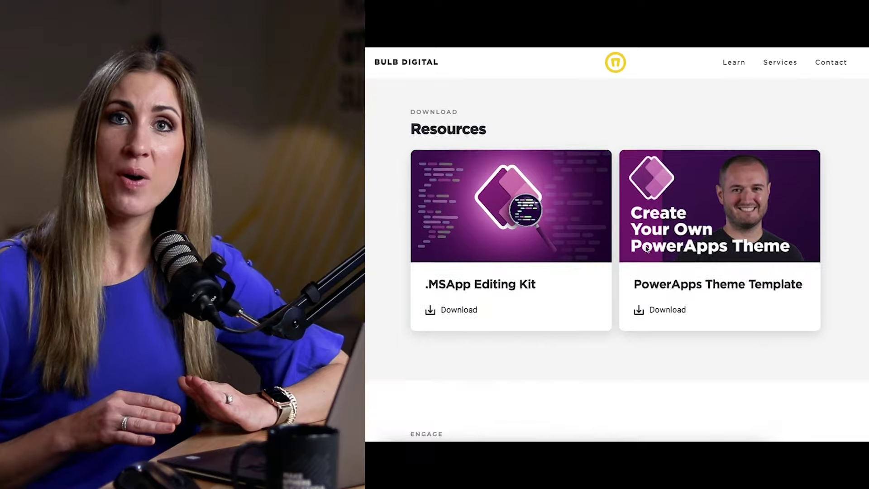
scroll(646, 248, "down", 7)
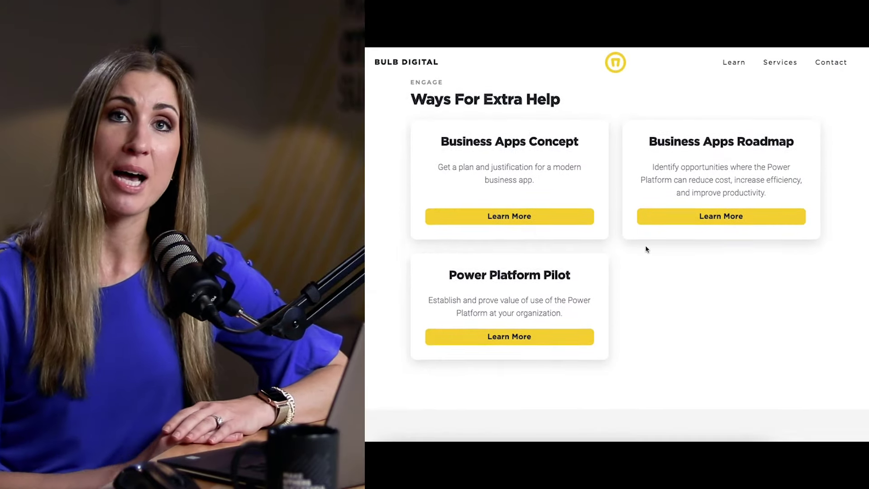
scroll(646, 248, "down", 7)
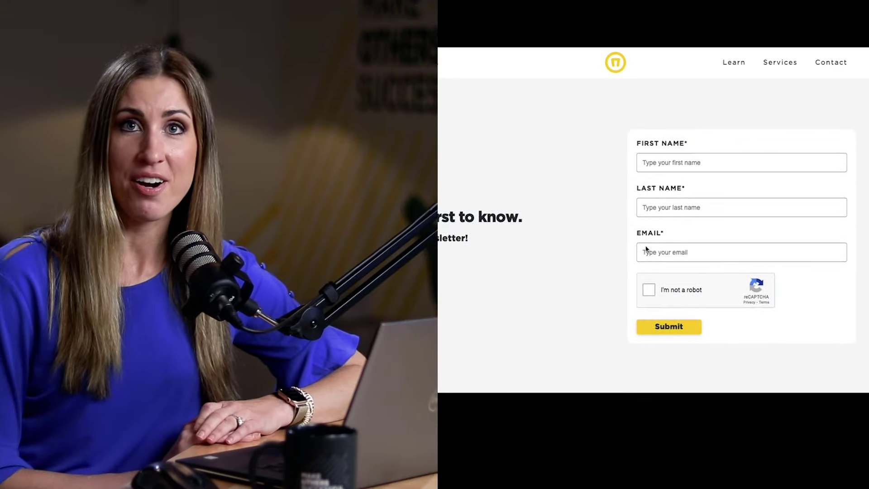